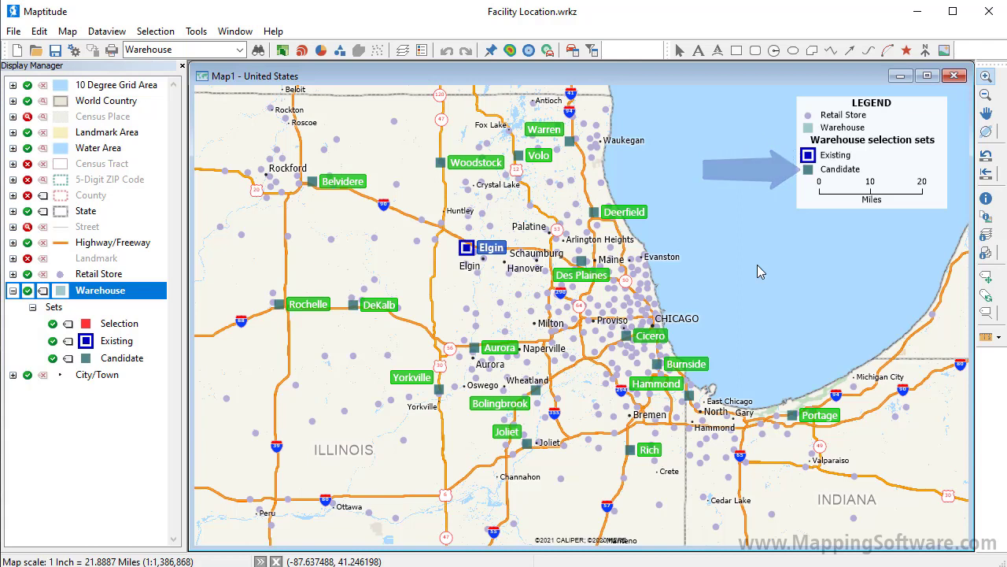
Step: Start a Facility Location analysis with all features of the Retail Store layer as the clients
{"action": "left_click", "coordinate": [196, 33]}
{"action": "mouse_move", "coordinate": [220, 52]}
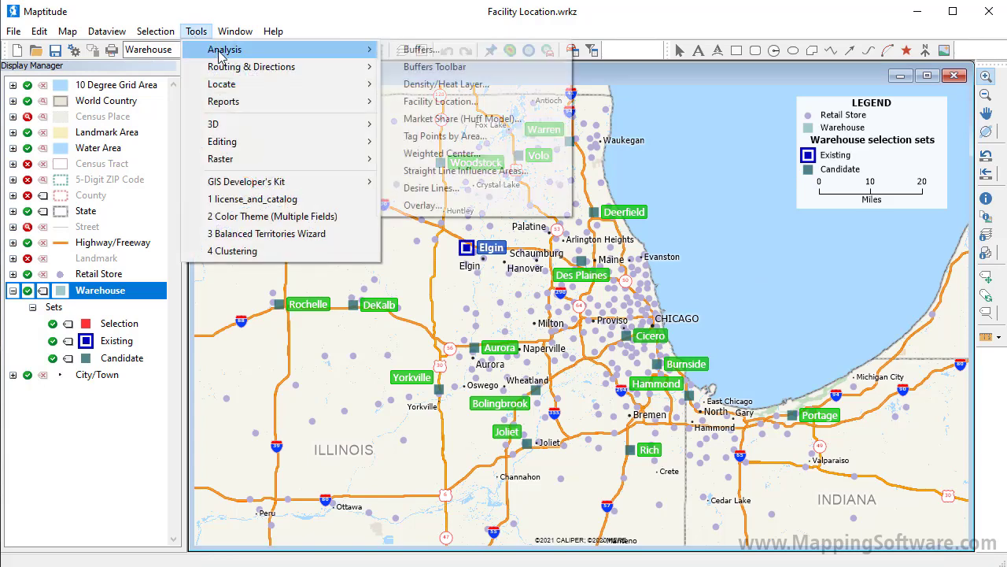
{"action": "left_click", "coordinate": [435, 110]}
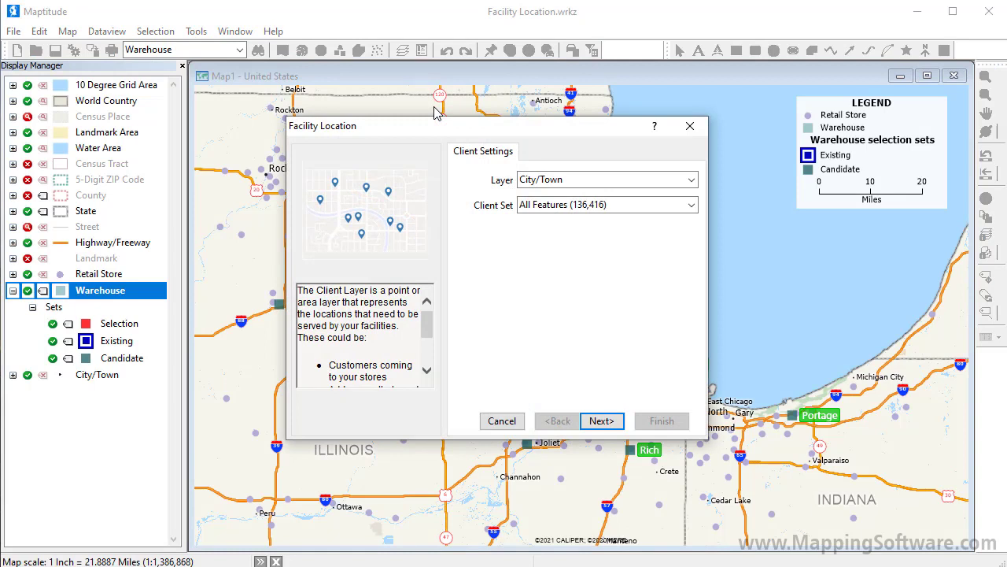
{"action": "left_click", "coordinate": [560, 180]}
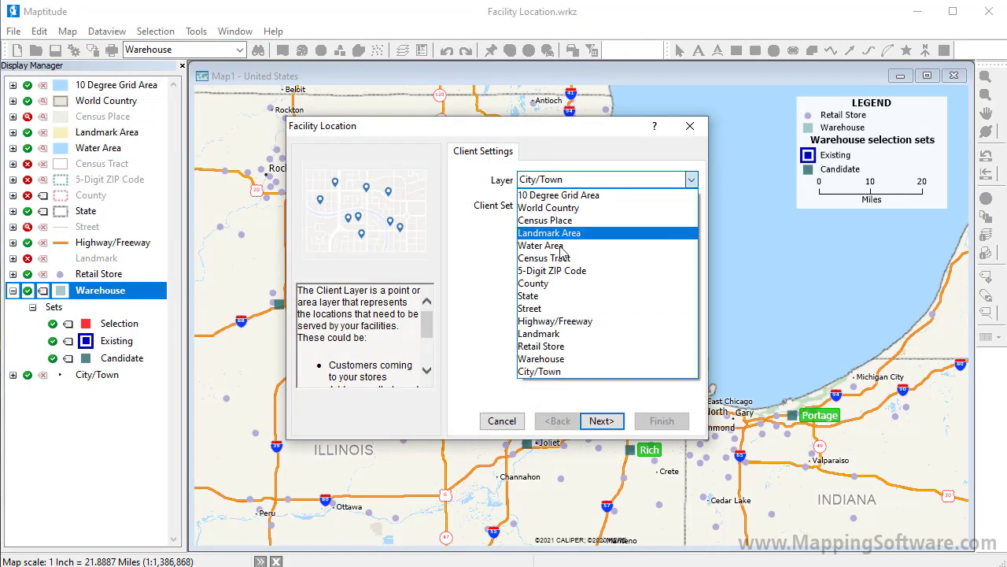
{"action": "left_click", "coordinate": [565, 346]}
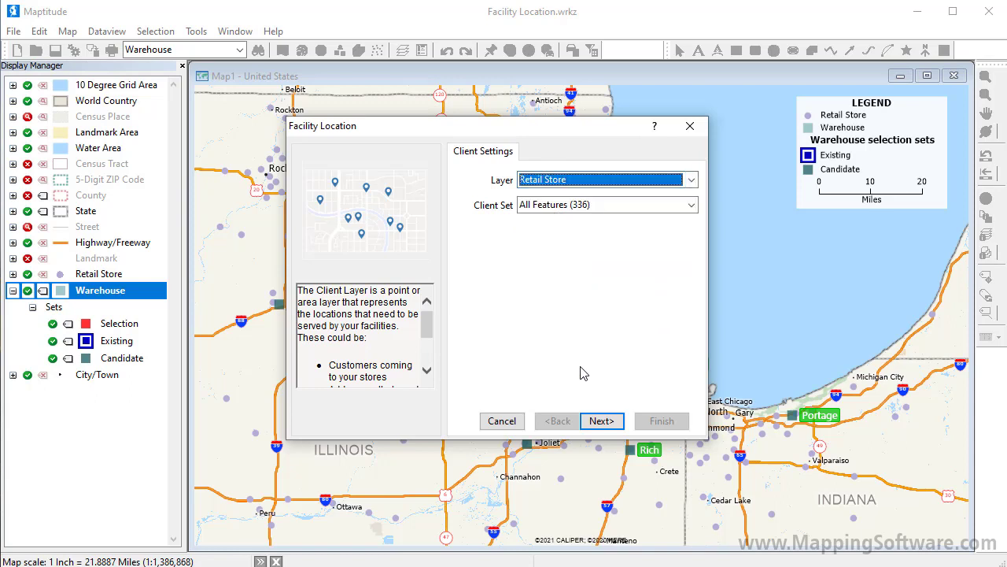
{"action": "left_click", "coordinate": [602, 421]}
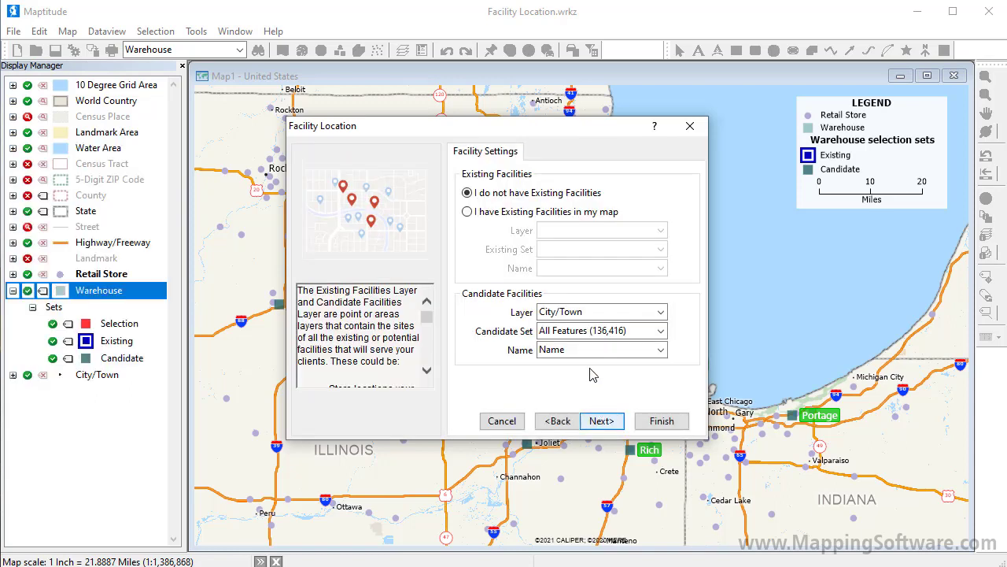
Step: Use the Warehouse layer for both facility groups, with its Existing set as existing facilities and its Candidate set as candidates
{"action": "left_click", "coordinate": [577, 214]}
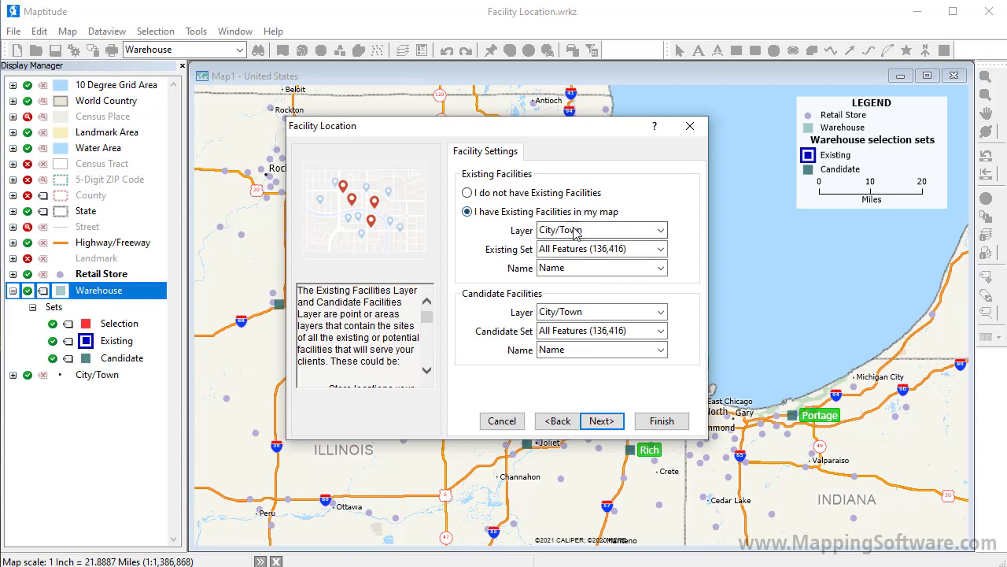
{"action": "left_click", "coordinate": [575, 230]}
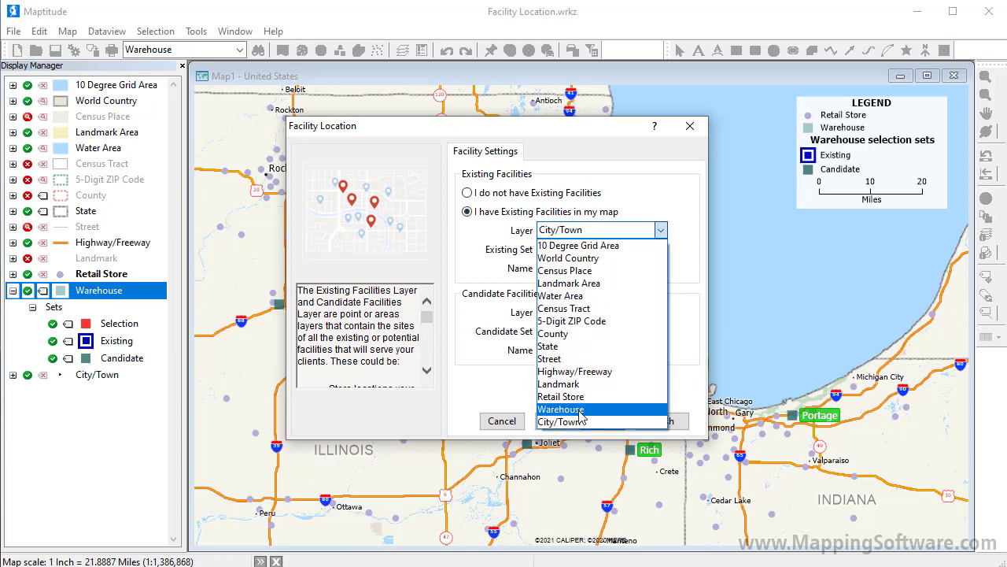
{"action": "left_click", "coordinate": [579, 410]}
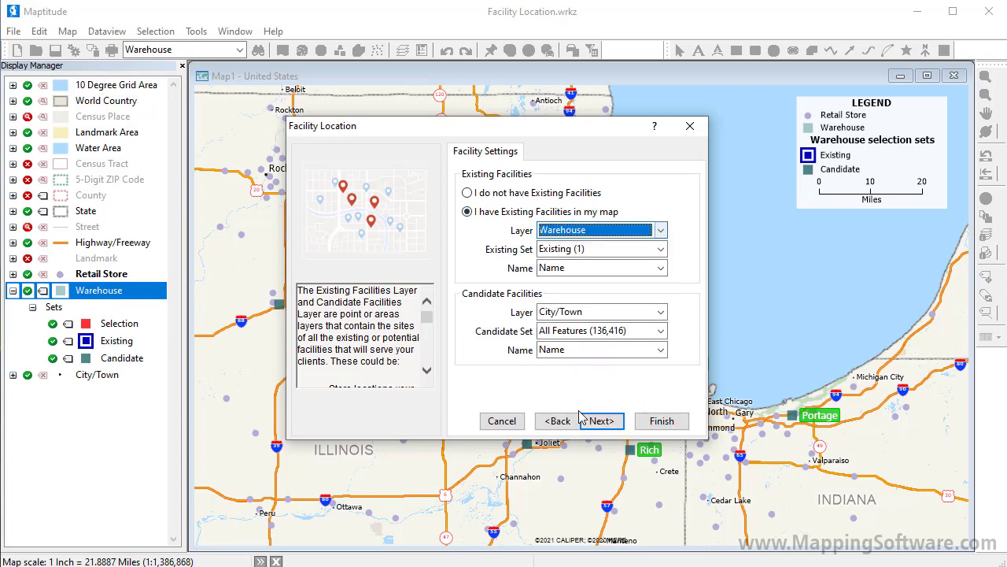
{"action": "left_click", "coordinate": [572, 313]}
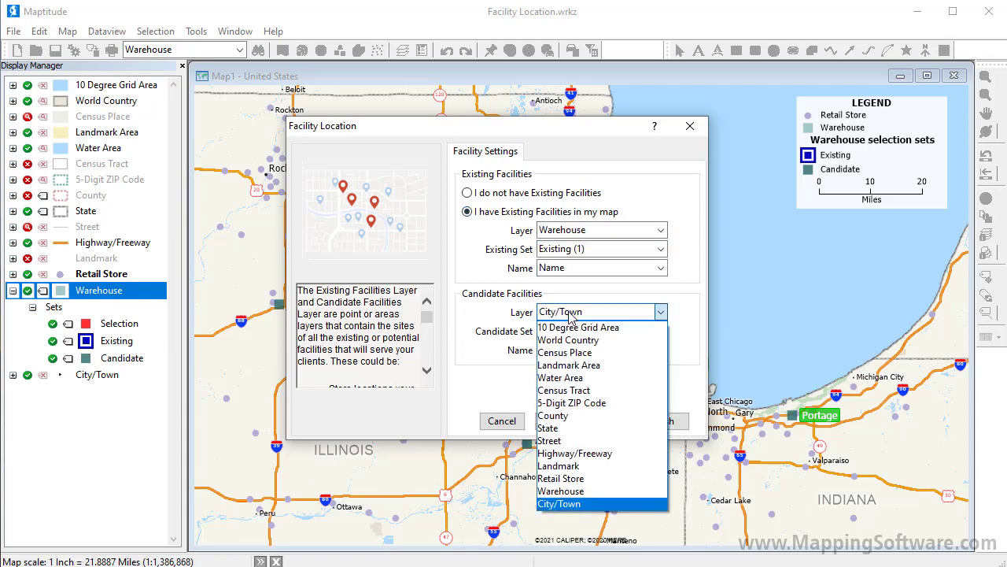
{"action": "left_click", "coordinate": [580, 491]}
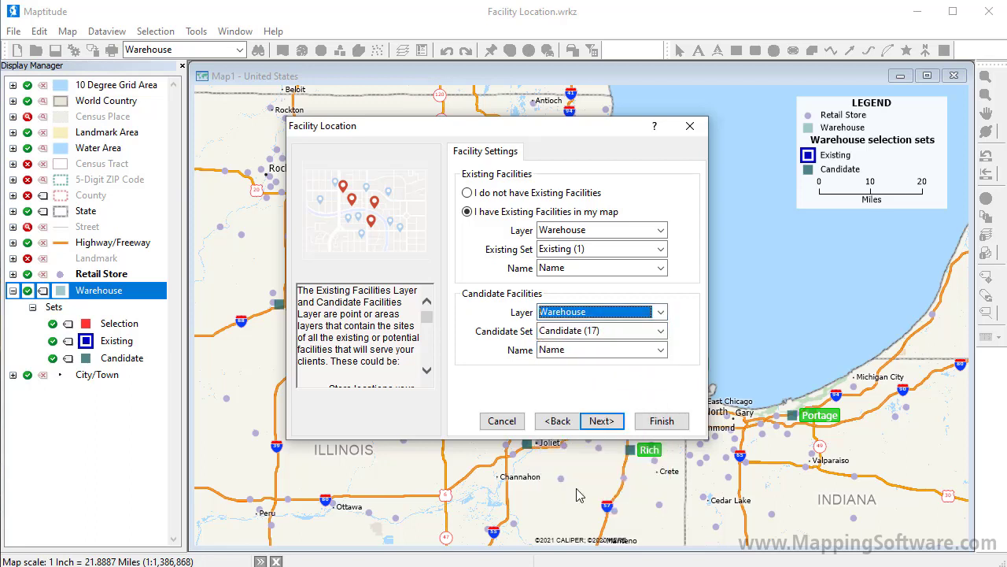
{"action": "left_click", "coordinate": [598, 423]}
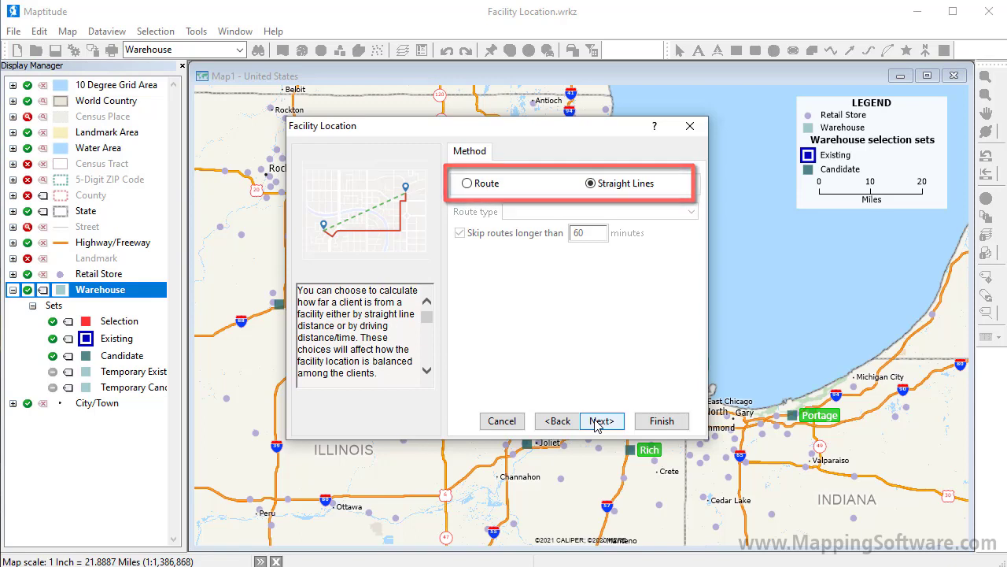
Step: Choose the Route method with the fastest route type, keeping the manual number of new facilities at 1
{"action": "left_click", "coordinate": [469, 183]}
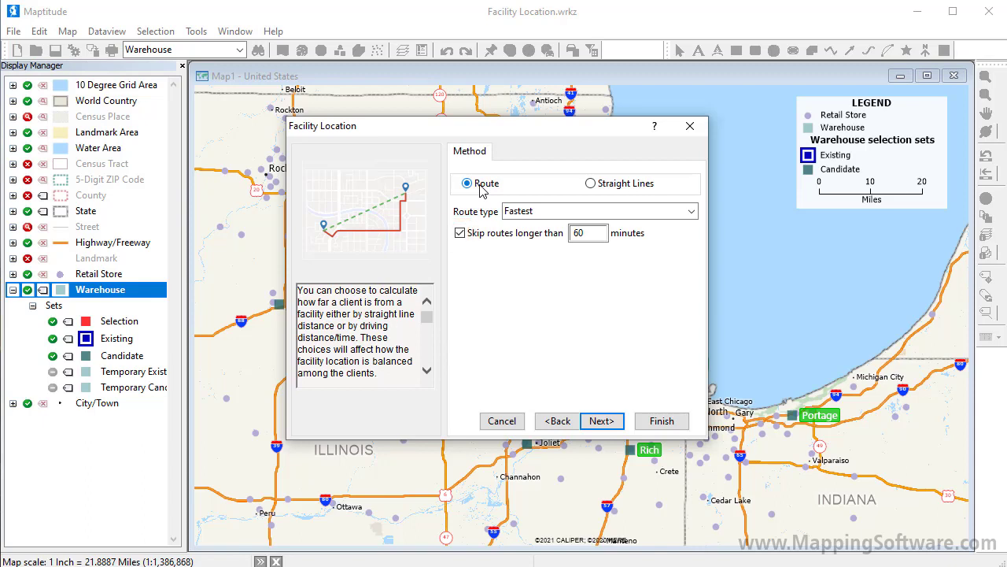
{"action": "left_click", "coordinate": [618, 423]}
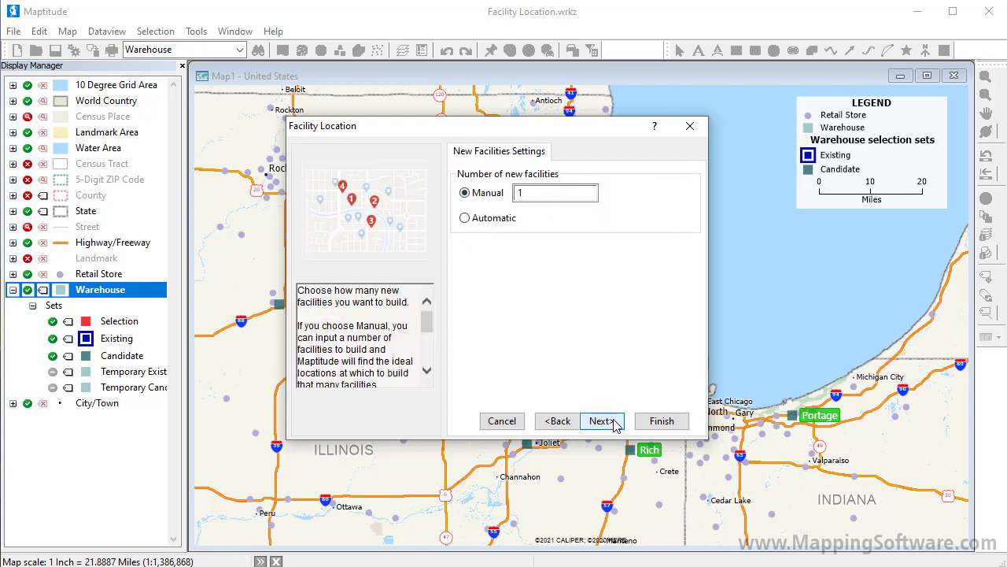
{"action": "left_click", "coordinate": [616, 424]}
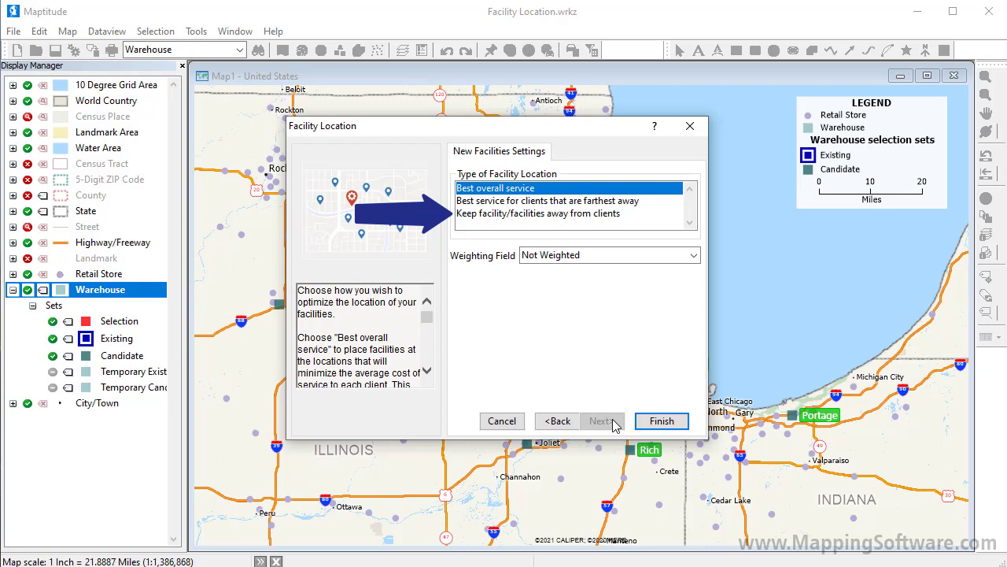
Step: Weight the best overall service location by the Units field and run the analysis
{"action": "left_click", "coordinate": [592, 258]}
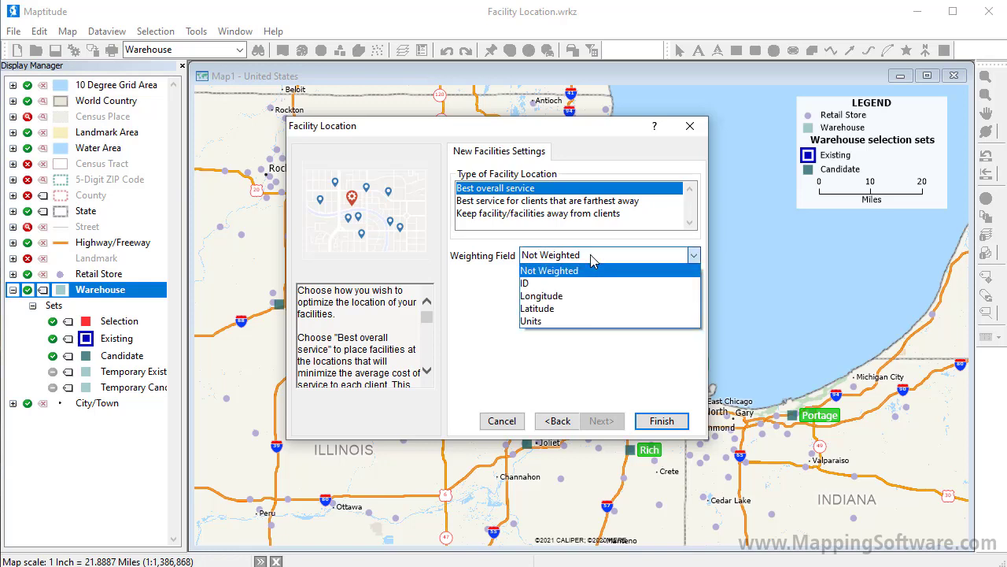
{"action": "left_click", "coordinate": [598, 321]}
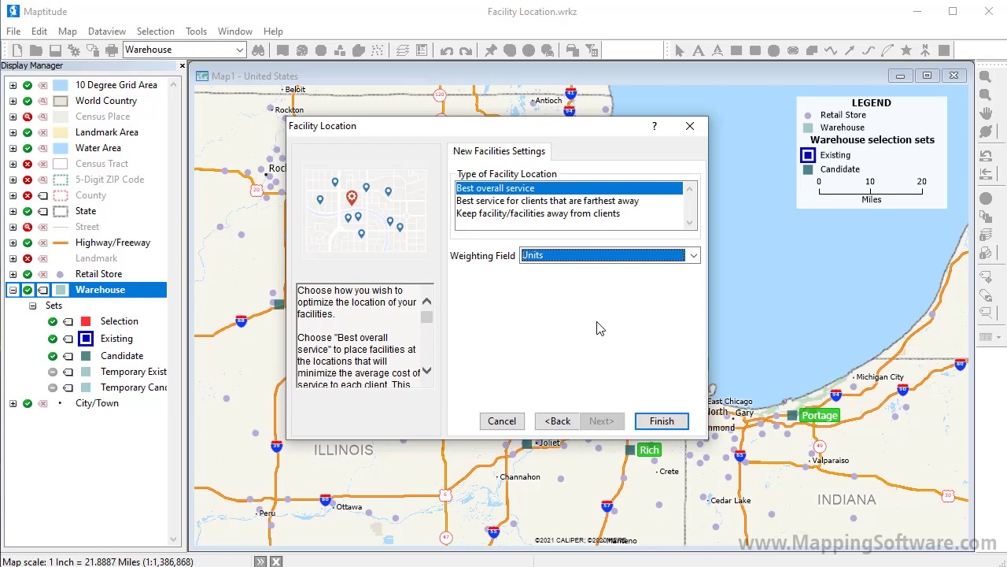
{"action": "left_click", "coordinate": [672, 421]}
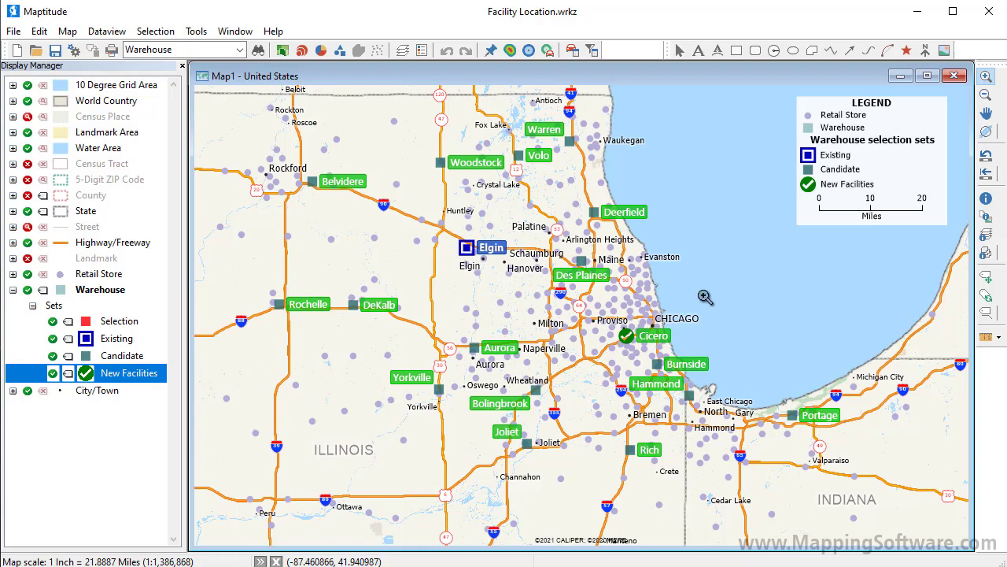
Step: Close the workspace without saving its changes and reopen the recent file Facility Location.wrkz
{"action": "left_click", "coordinate": [954, 76]}
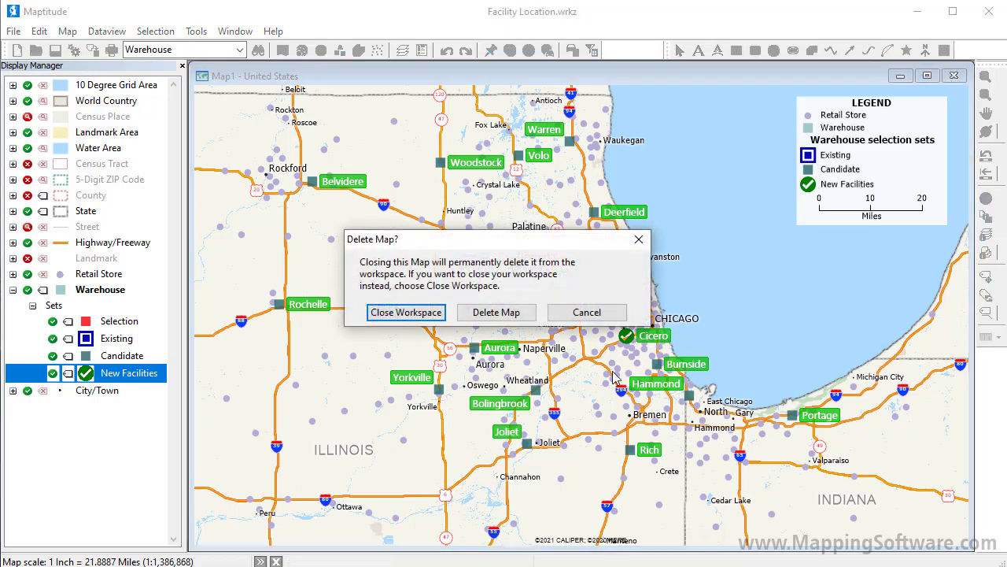
{"action": "left_click", "coordinate": [404, 314]}
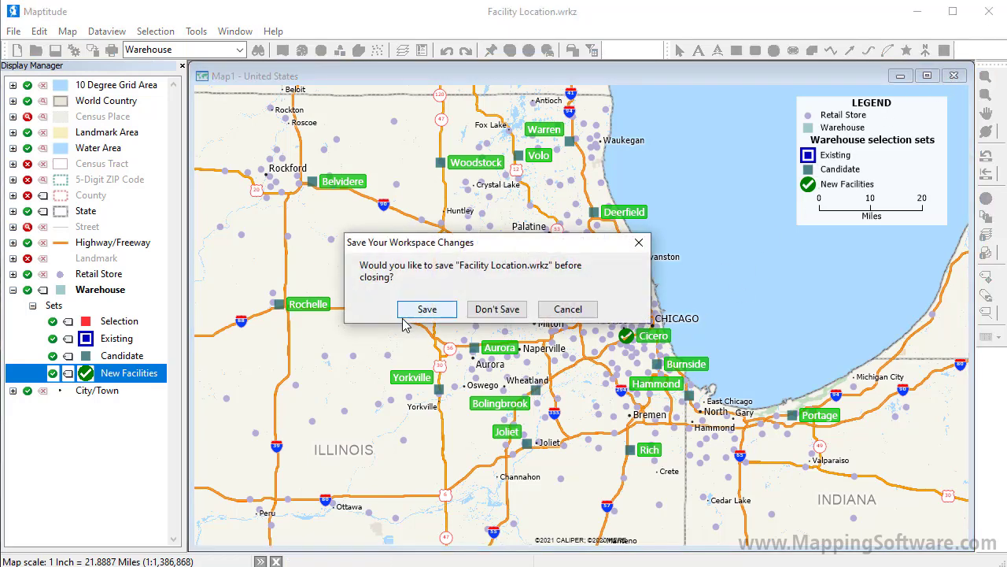
{"action": "left_click", "coordinate": [481, 306]}
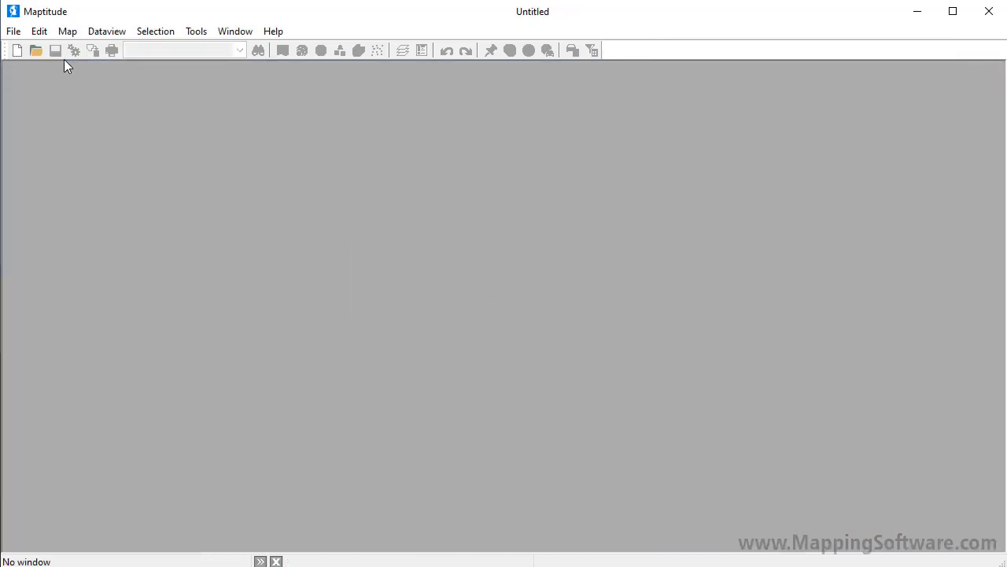
{"action": "left_click", "coordinate": [13, 31]}
{"action": "mouse_move", "coordinate": [68, 148]}
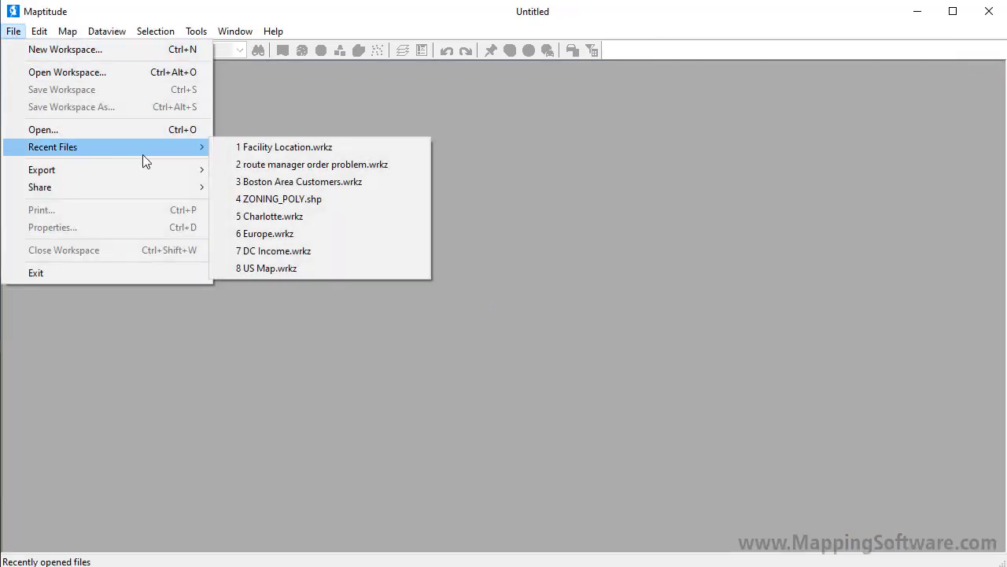
{"action": "left_click", "coordinate": [251, 149]}
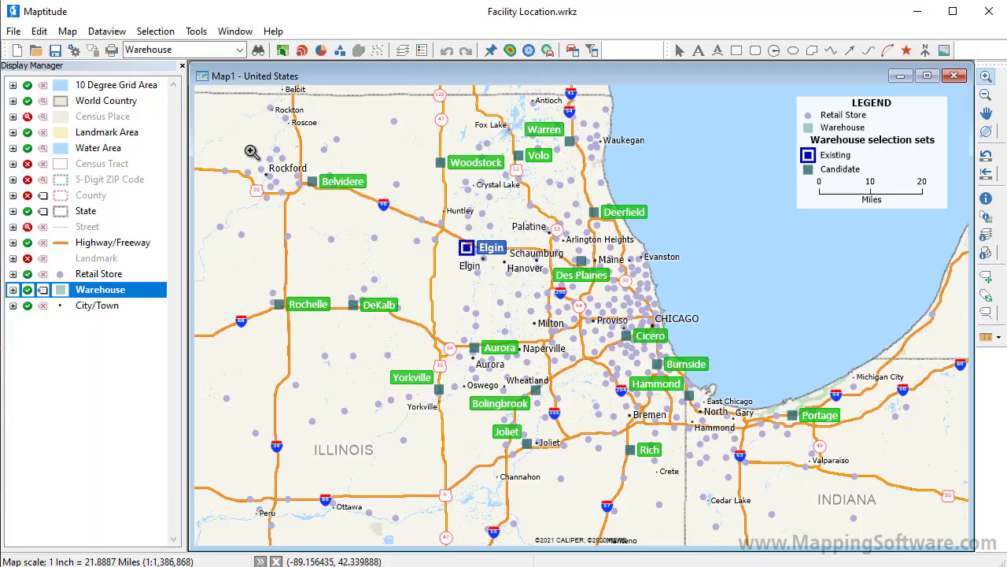
Step: Start a new Facility Location analysis on the reopened map with the Retail Store layer as the client layer
{"action": "left_click", "coordinate": [199, 31]}
{"action": "mouse_move", "coordinate": [225, 49]}
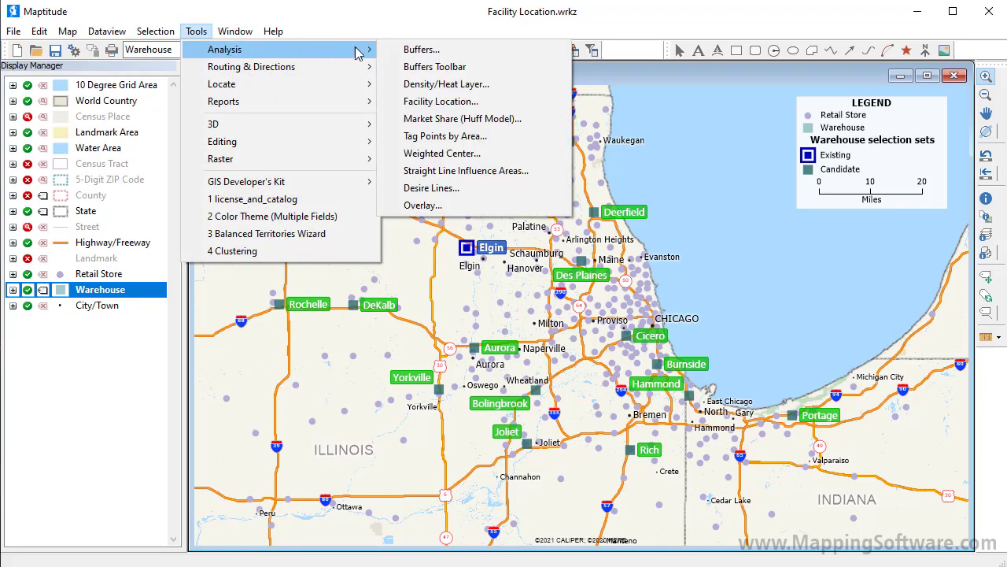
{"action": "left_click", "coordinate": [434, 102]}
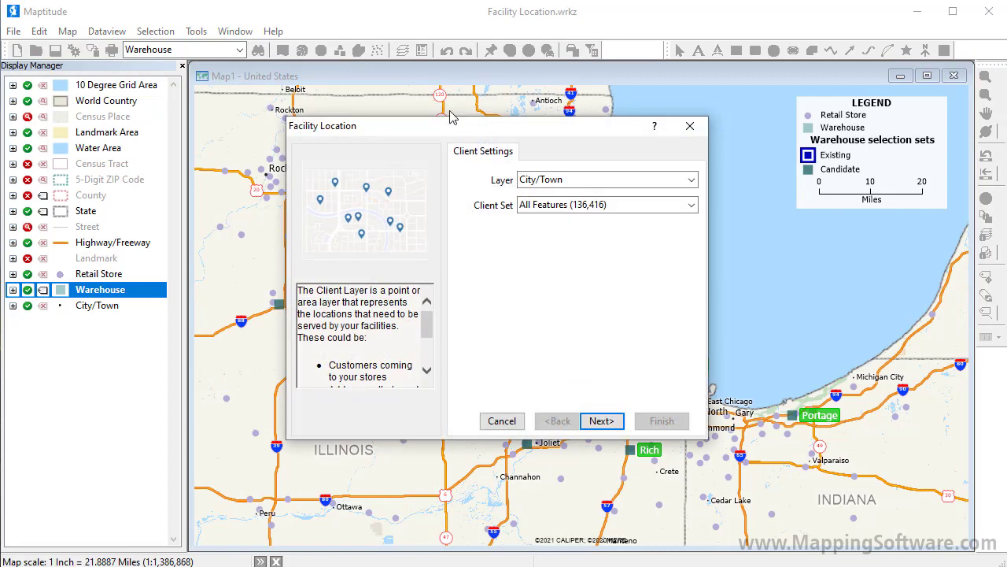
{"action": "left_click", "coordinate": [539, 181]}
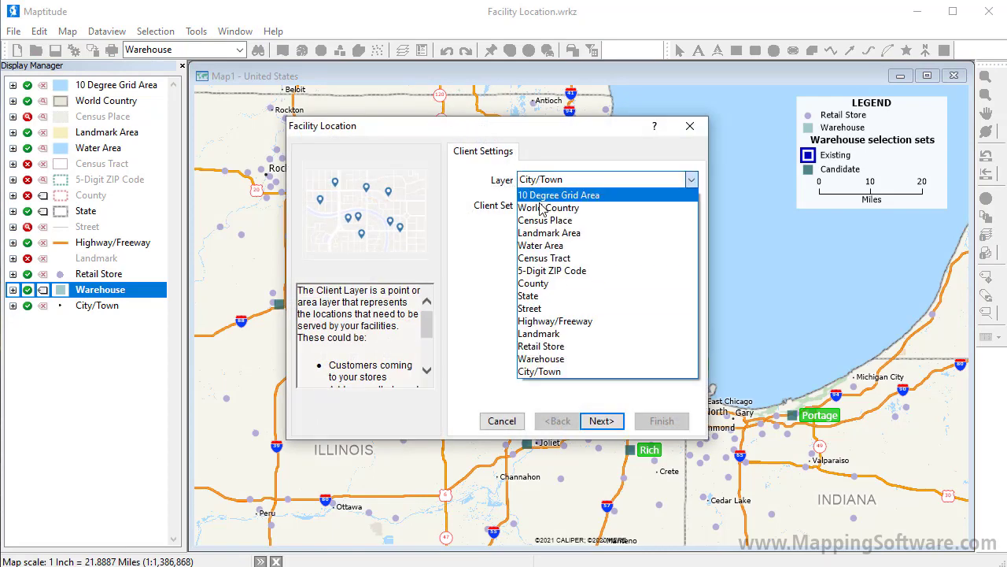
{"action": "left_click", "coordinate": [553, 347]}
{"action": "left_click", "coordinate": [601, 422]}
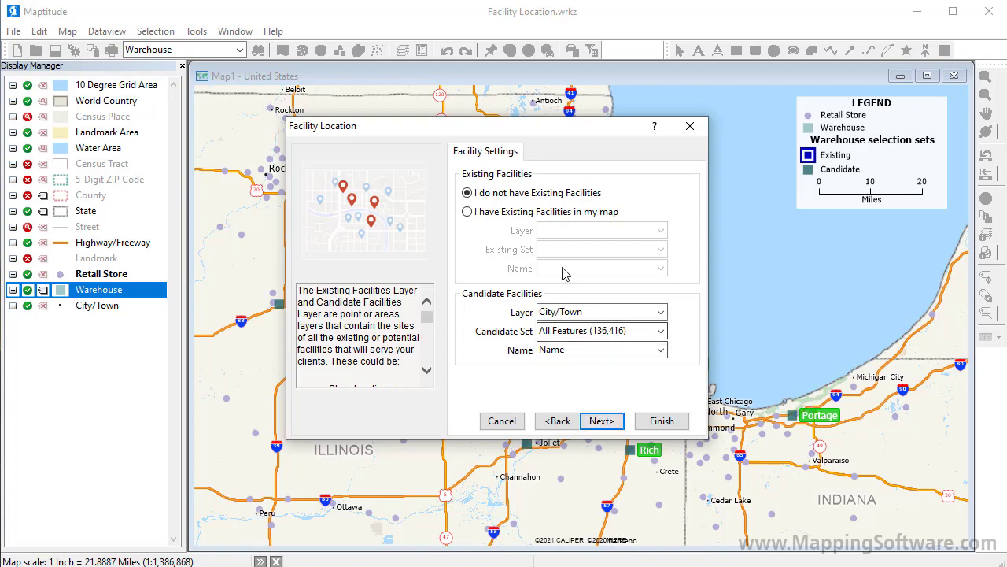
Step: Declare existing facilities in the map and assign the Warehouse layer's Existing and Candidate sets as existing and candidate facilities
{"action": "left_click", "coordinate": [553, 215]}
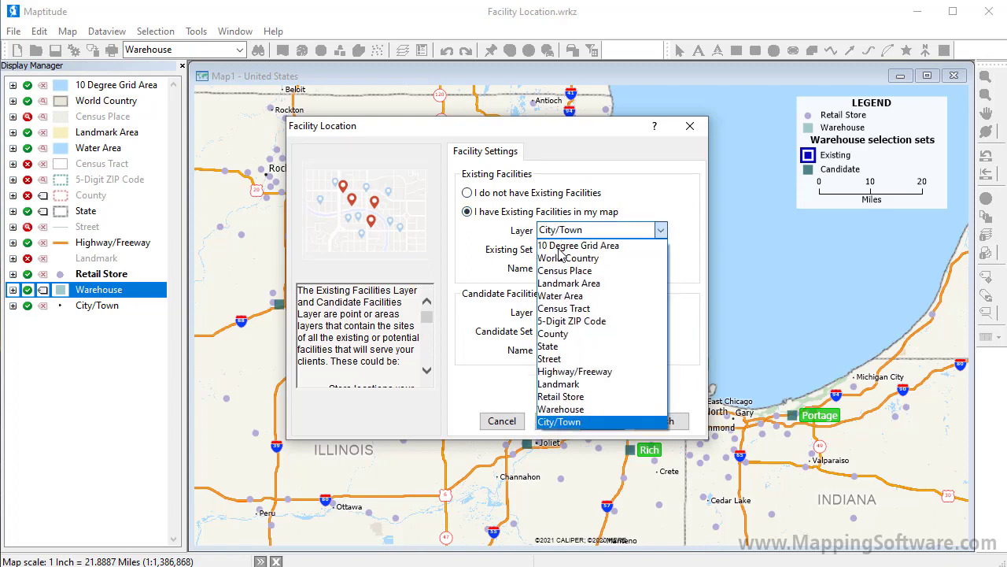
{"action": "left_click", "coordinate": [592, 409]}
{"action": "left_click", "coordinate": [586, 314]}
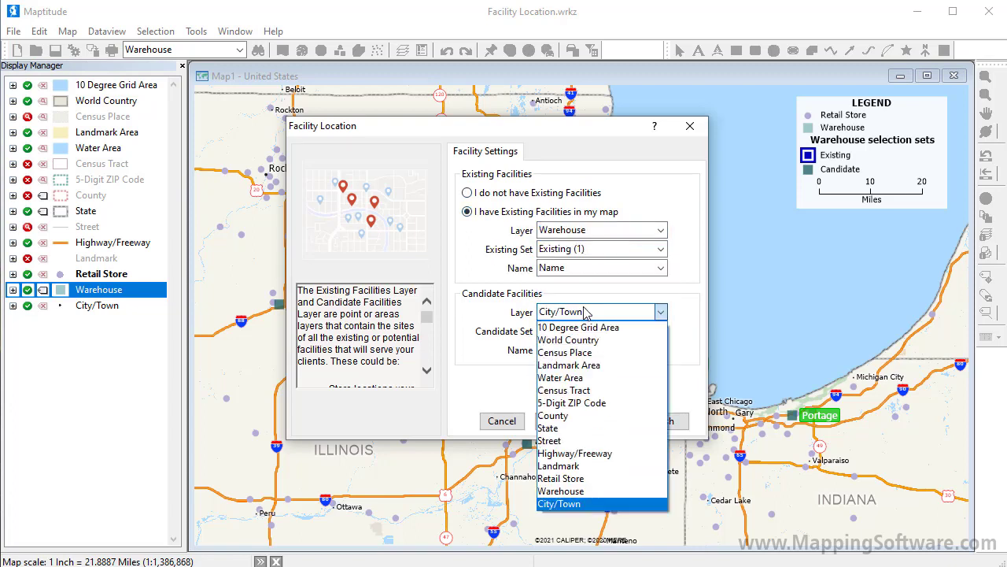
{"action": "left_click", "coordinate": [592, 486]}
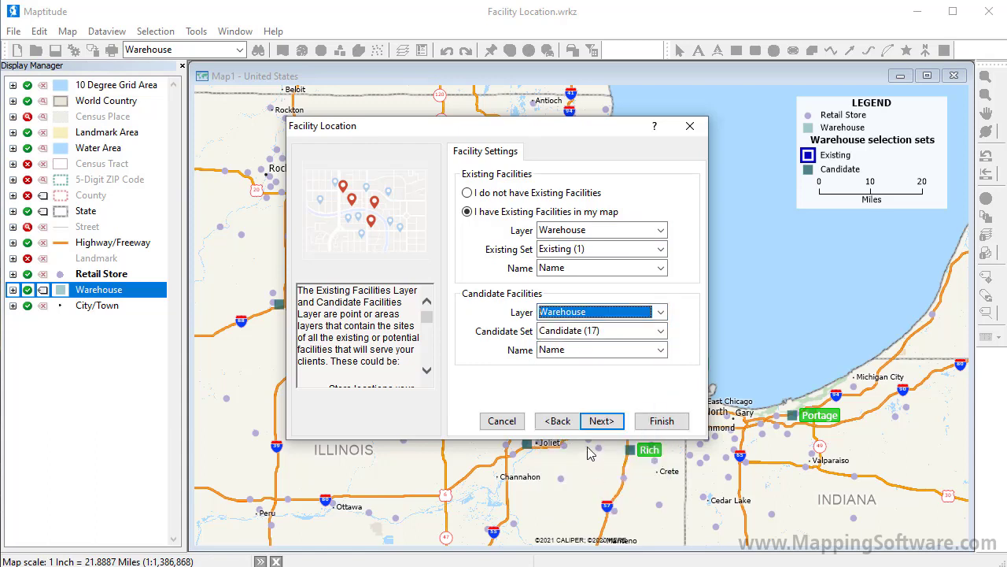
{"action": "left_click", "coordinate": [596, 425]}
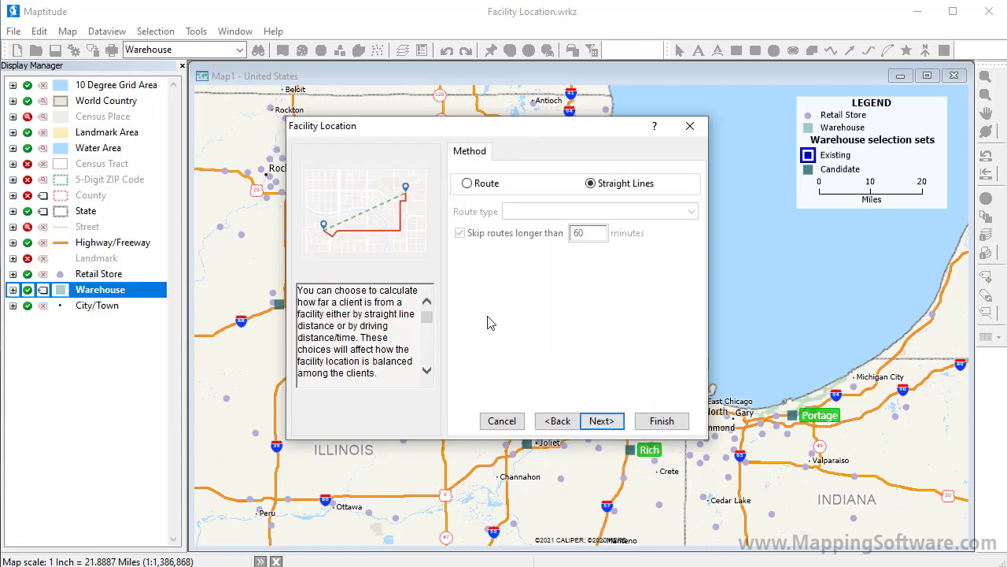
Step: Choose the Route method with the fastest route type and have the number of new facilities determined automatically
{"action": "left_click", "coordinate": [468, 184]}
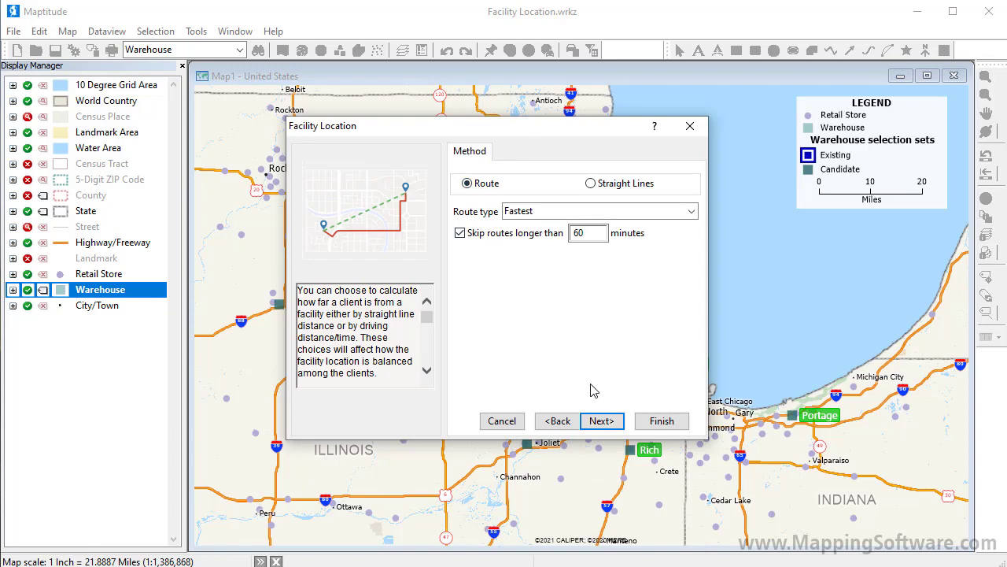
{"action": "left_click", "coordinate": [603, 422]}
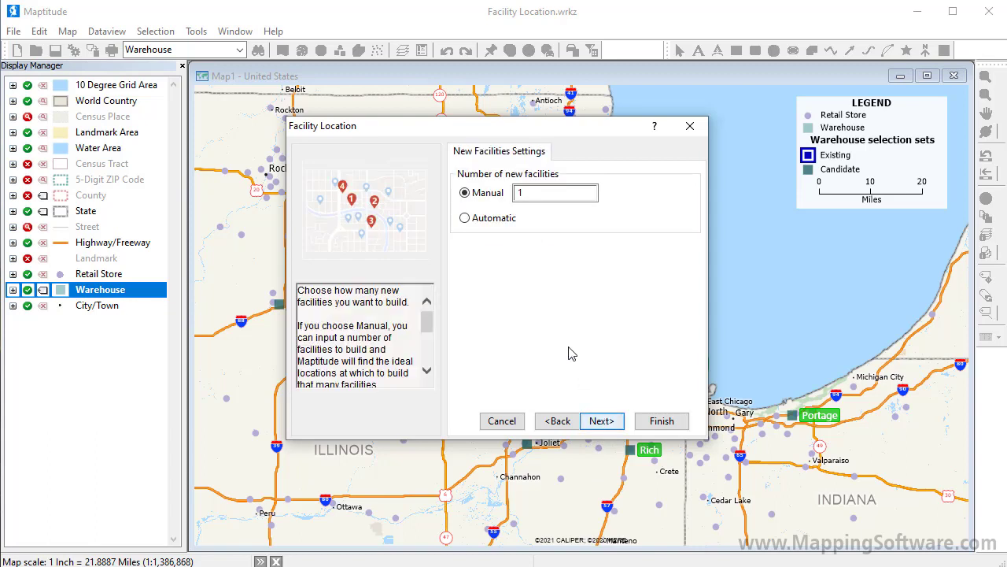
{"action": "left_click", "coordinate": [498, 221]}
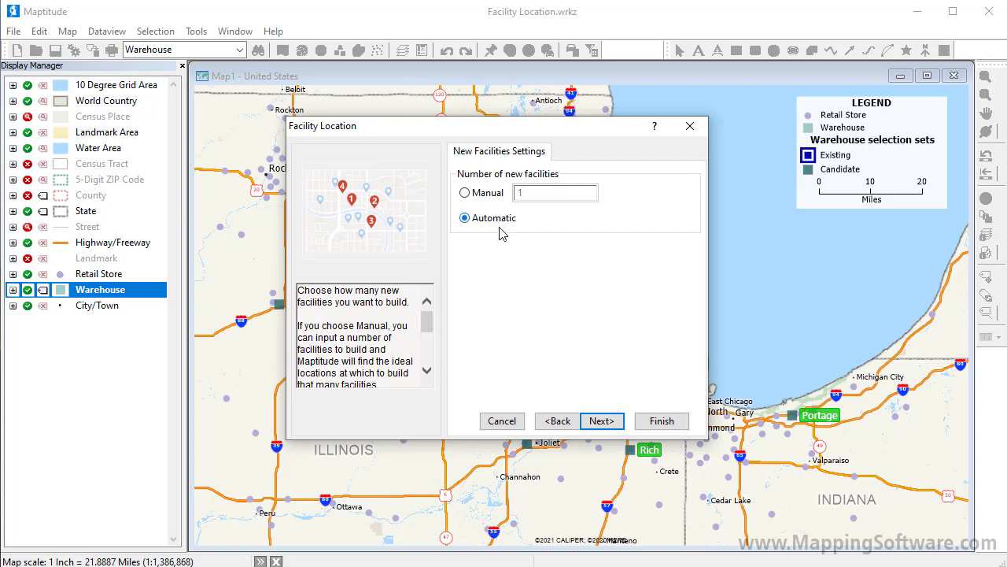
{"action": "left_click", "coordinate": [603, 421]}
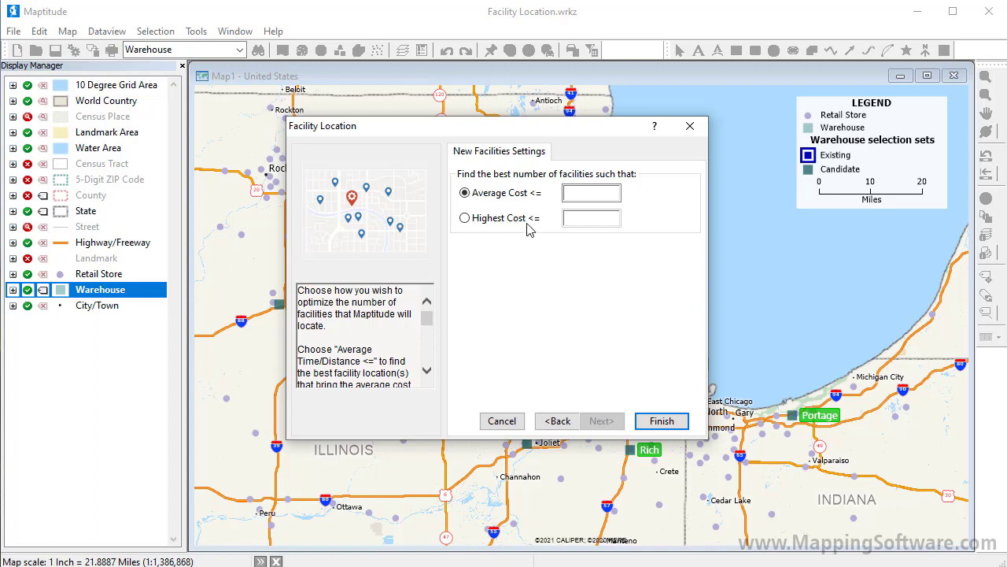
Step: Limit the average cost to at most 30 and run the facility location analysis
{"action": "left_click", "coordinate": [600, 192]}
{"action": "type", "text": "30"}
{"action": "left_click", "coordinate": [652, 421]}
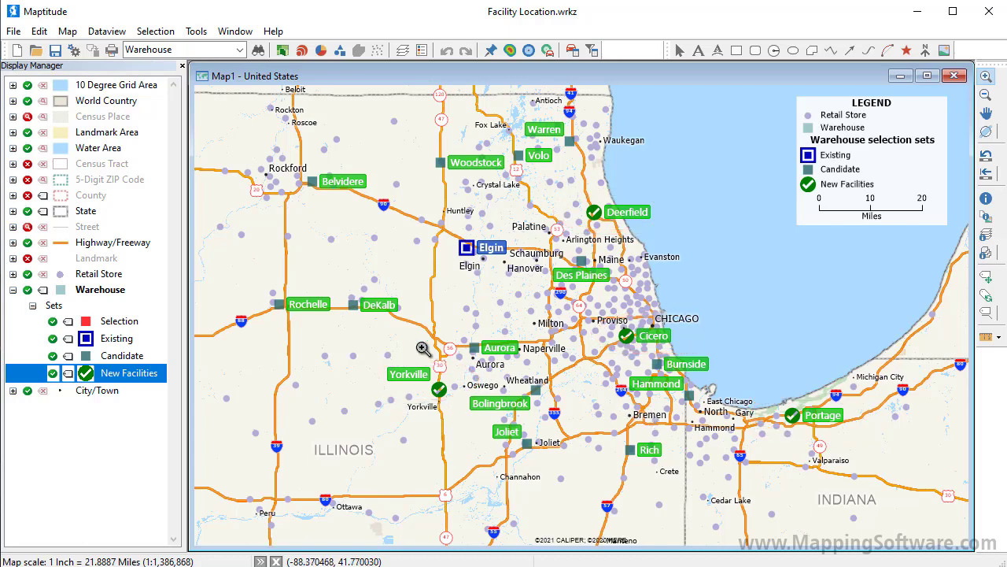
Step: Make Retail Store the working layer and apply a color theme to it based on the Facility Name field
{"action": "right_click", "coordinate": [106, 273]}
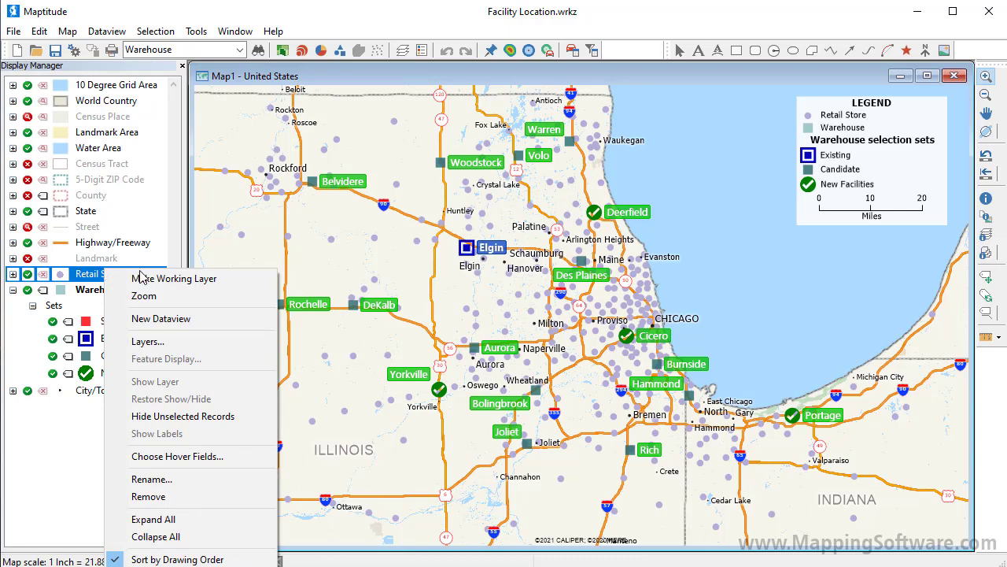
{"action": "left_click", "coordinate": [139, 277]}
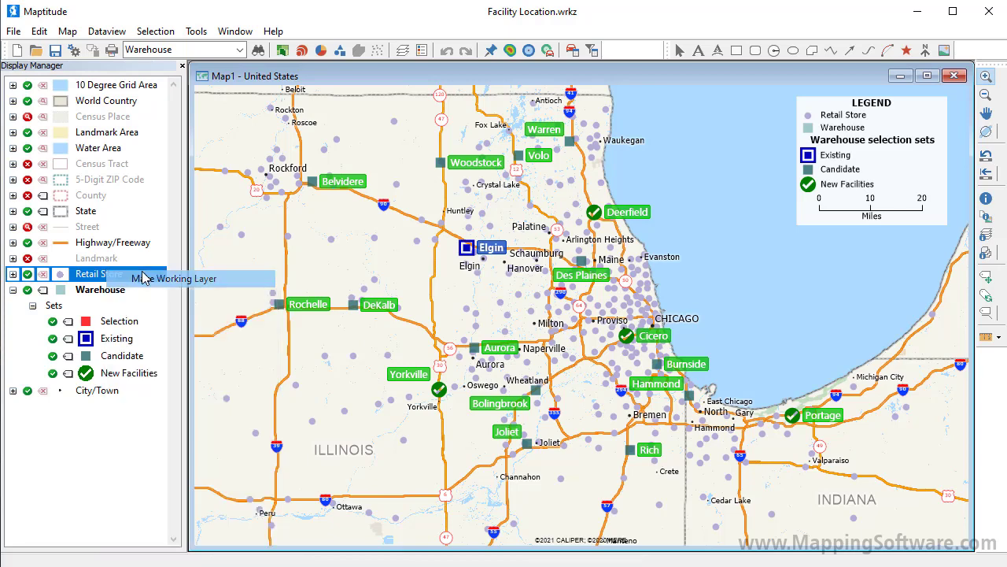
{"action": "left_click", "coordinate": [283, 50]}
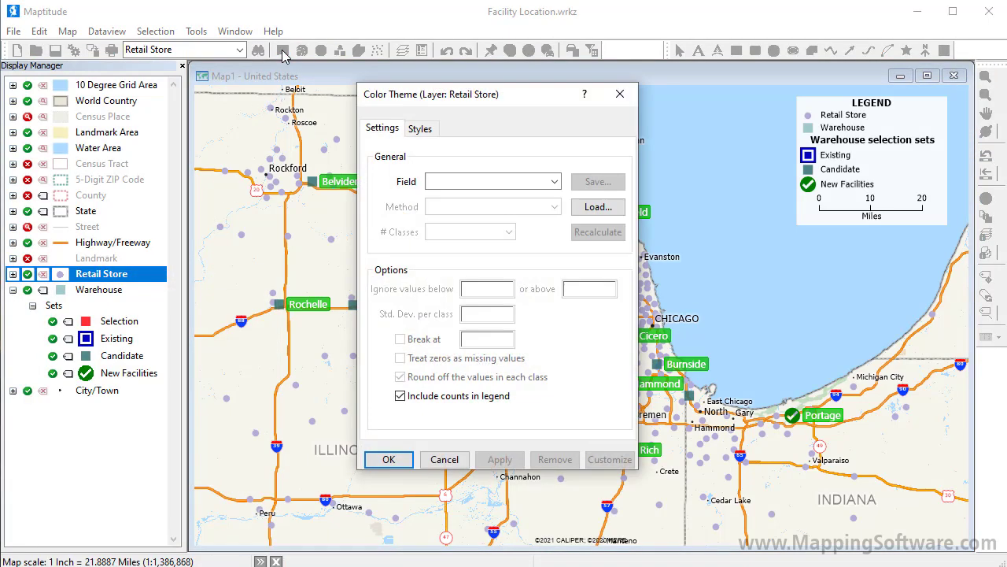
{"action": "left_click", "coordinate": [481, 186]}
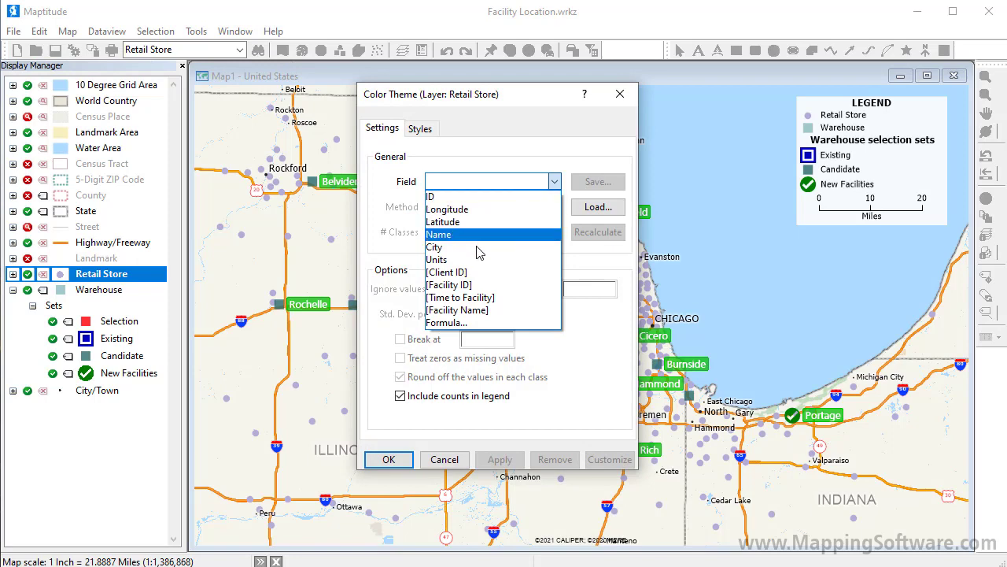
{"action": "left_click", "coordinate": [472, 311]}
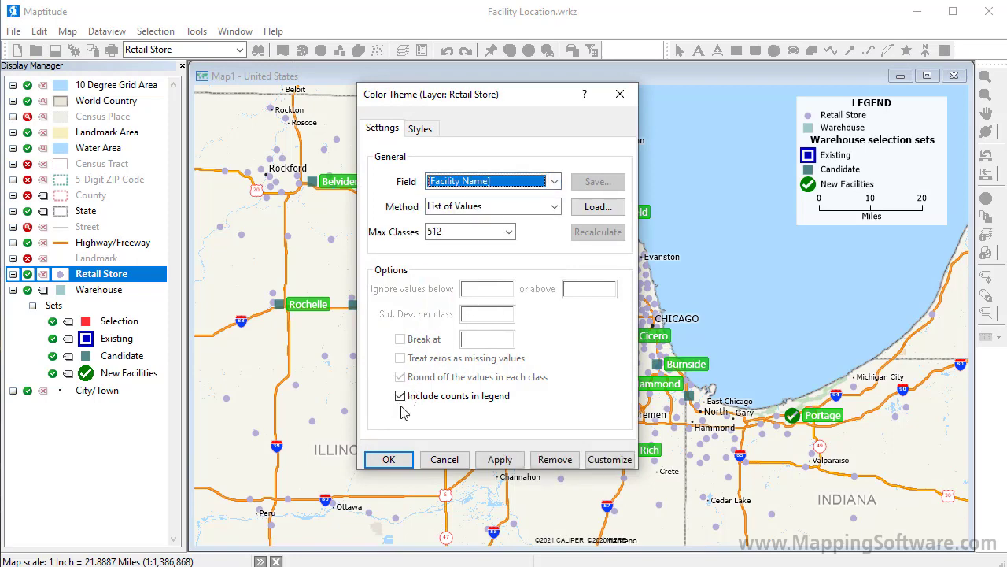
{"action": "left_click", "coordinate": [389, 458]}
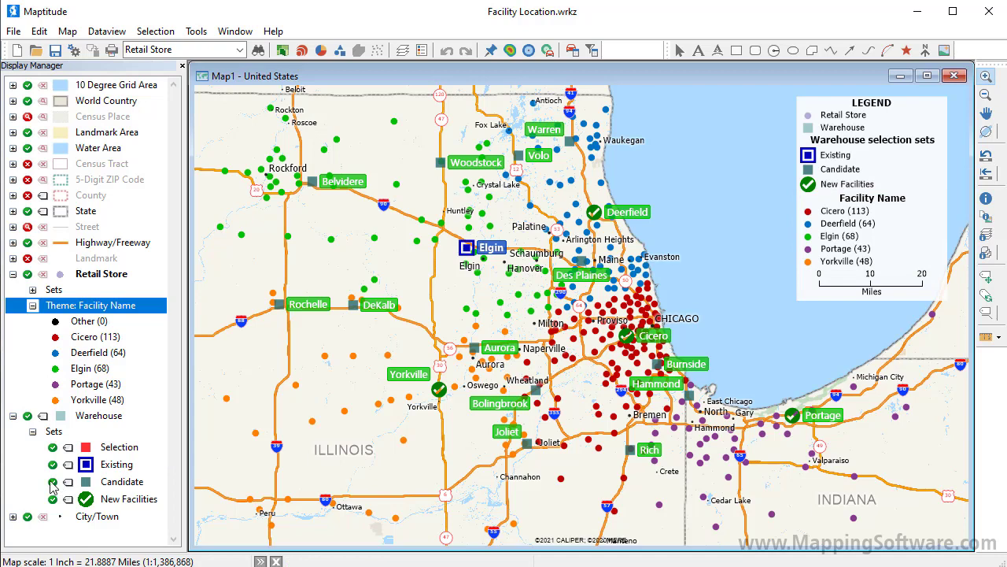
Step: Hide the Warehouse layer's Candidate selection set so that its unselected candidate sites are not drawn on the map
{"action": "left_click", "coordinate": [52, 483]}
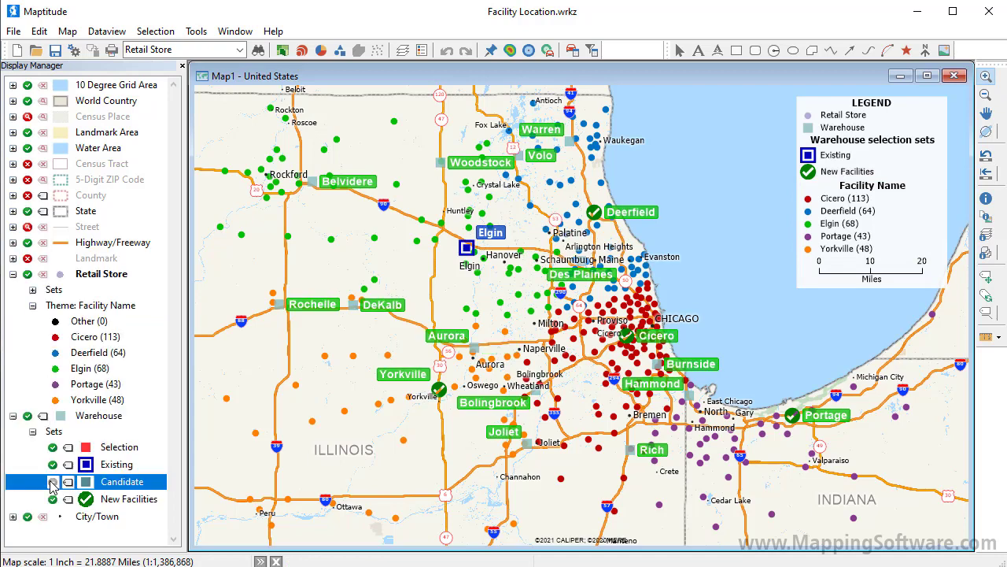
{"action": "left_click", "coordinate": [52, 482]}
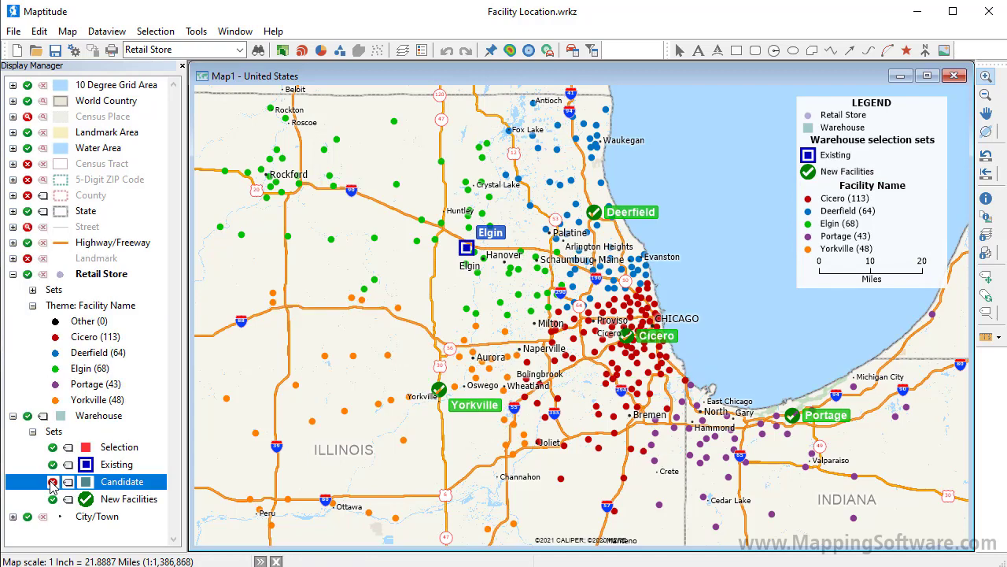